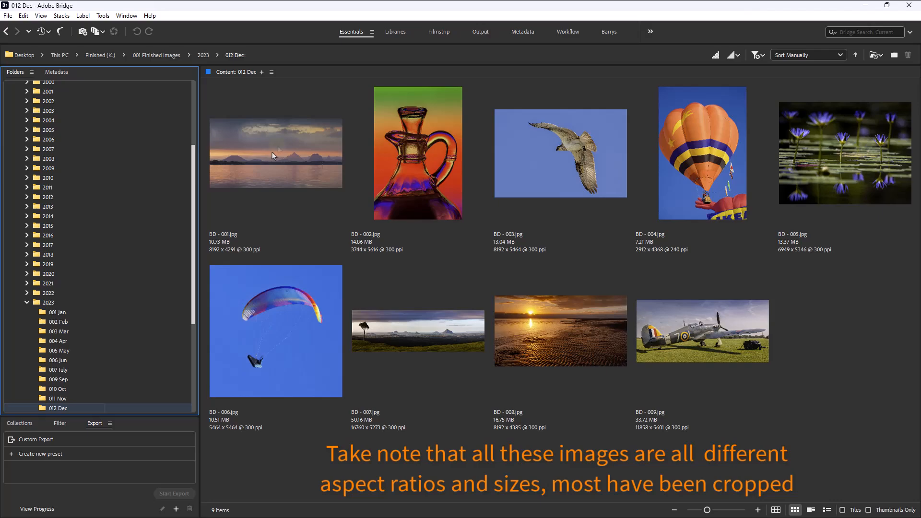
# Create a new export preset named "Camera Club".
pyautogui.click(279, 143)
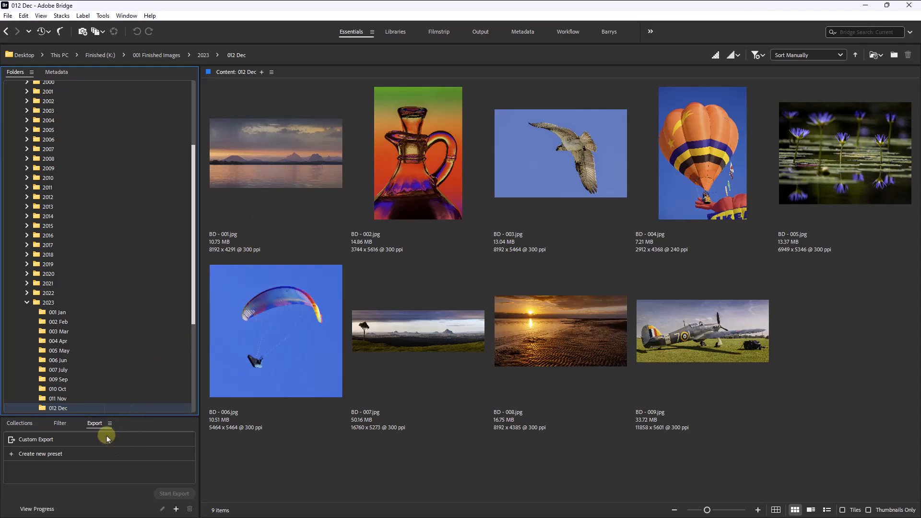
pyautogui.click(25, 455)
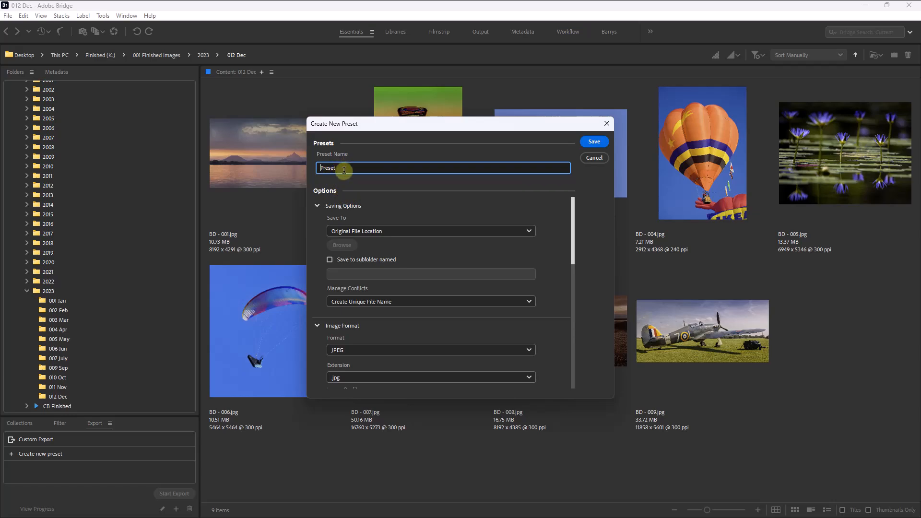
pyautogui.moveTo(338, 168); pyautogui.dragTo(299, 170)
pyautogui.write('Camera Club')
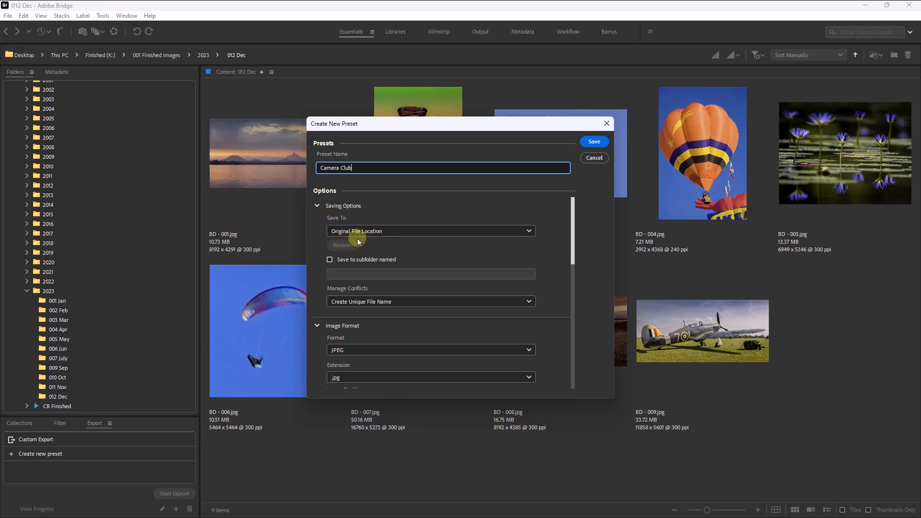
# Set the preset to save to a specific folder, a new folder named "Camera Club" on the Desktop.
pyautogui.click(528, 233)
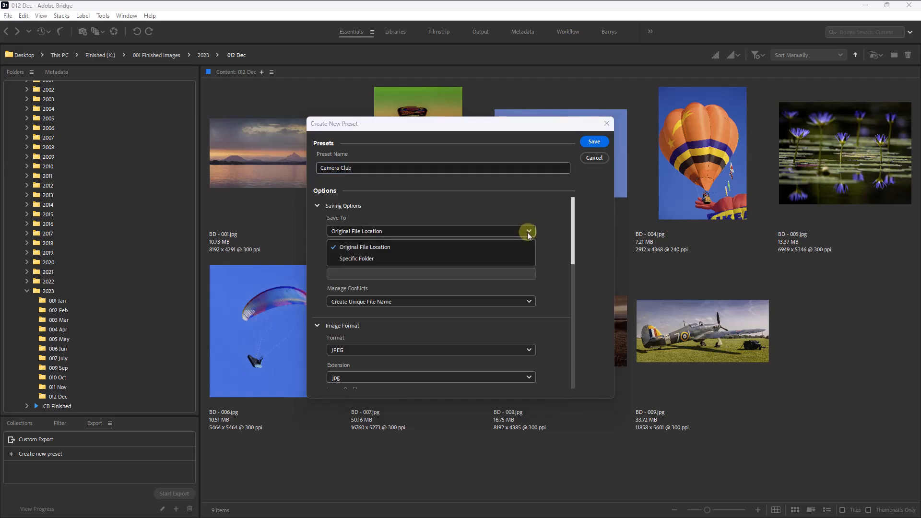
pyautogui.click(505, 260)
pyautogui.click(340, 246)
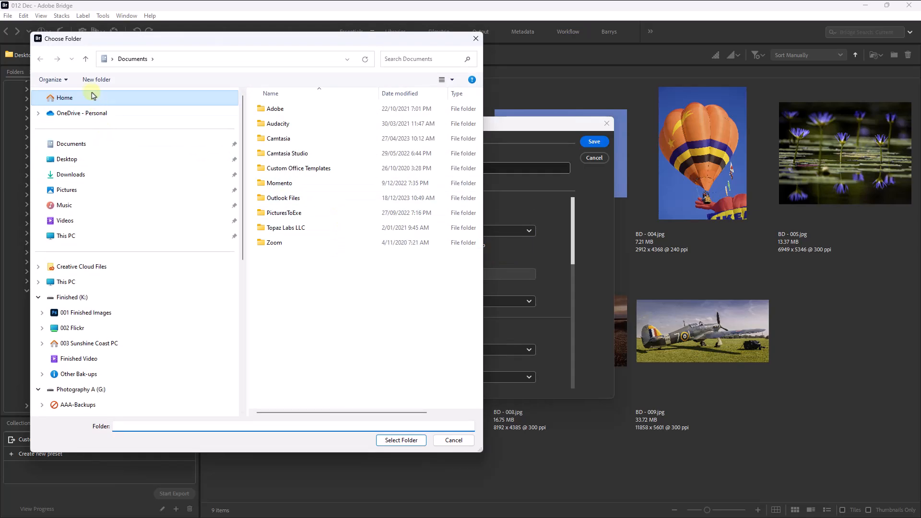
pyautogui.click(68, 162)
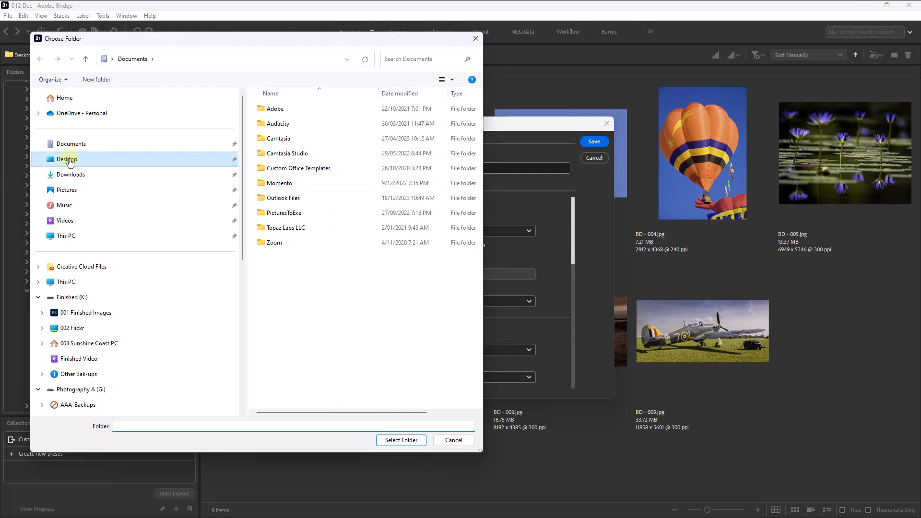
pyautogui.click(97, 80)
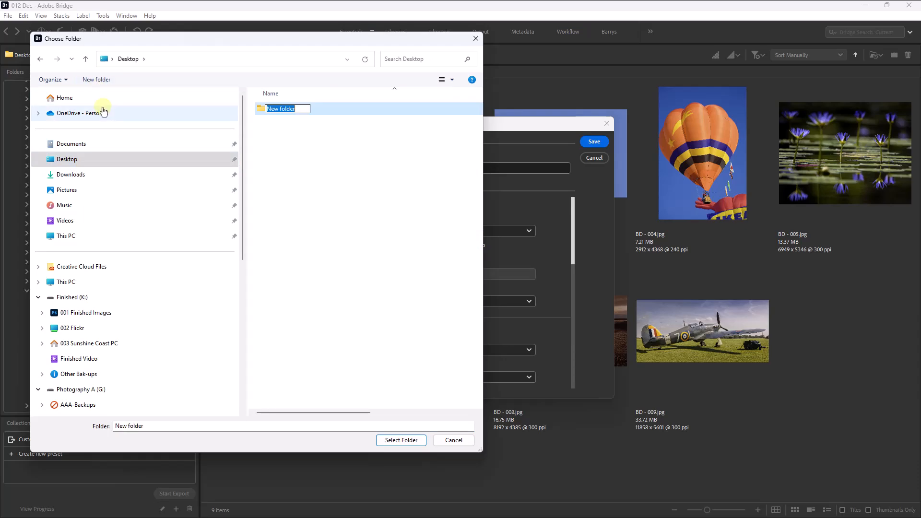
pyautogui.write('C')
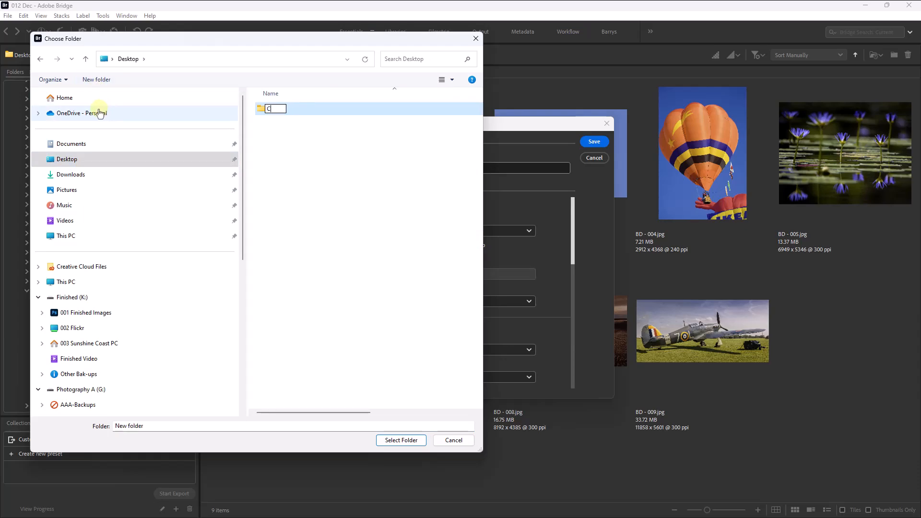
pyautogui.write('amera Club')
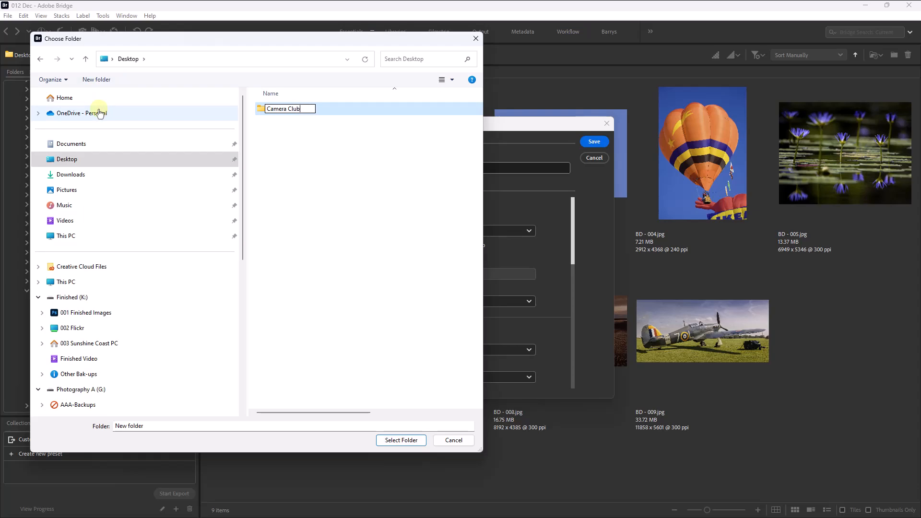
pyautogui.click(401, 440)
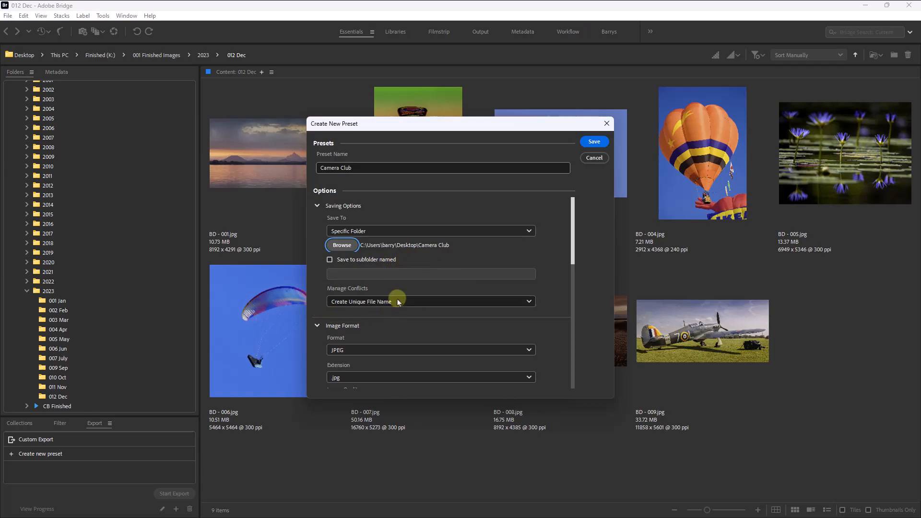
# Keep JPEG as the preset's image format and raise the image quality to 12 (Maximum).
pyautogui.click(572, 242)
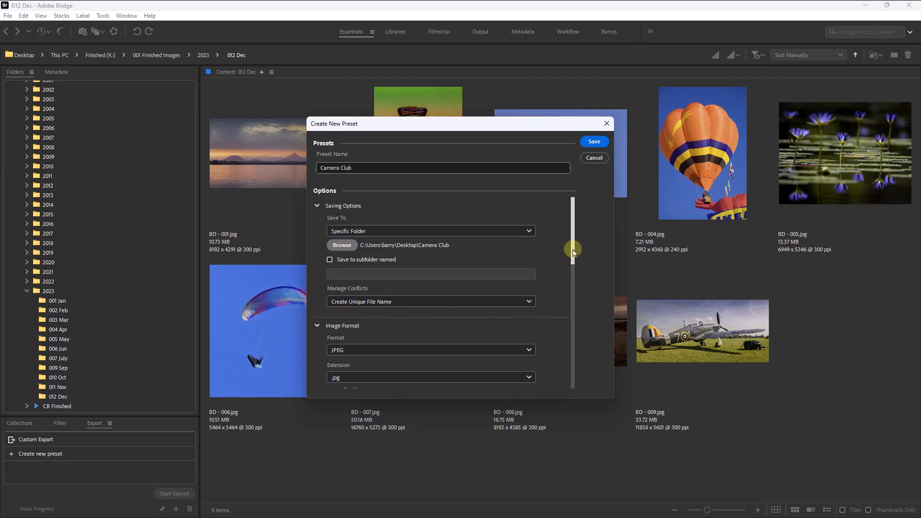
pyautogui.moveTo(572, 246); pyautogui.dragTo(573, 293)
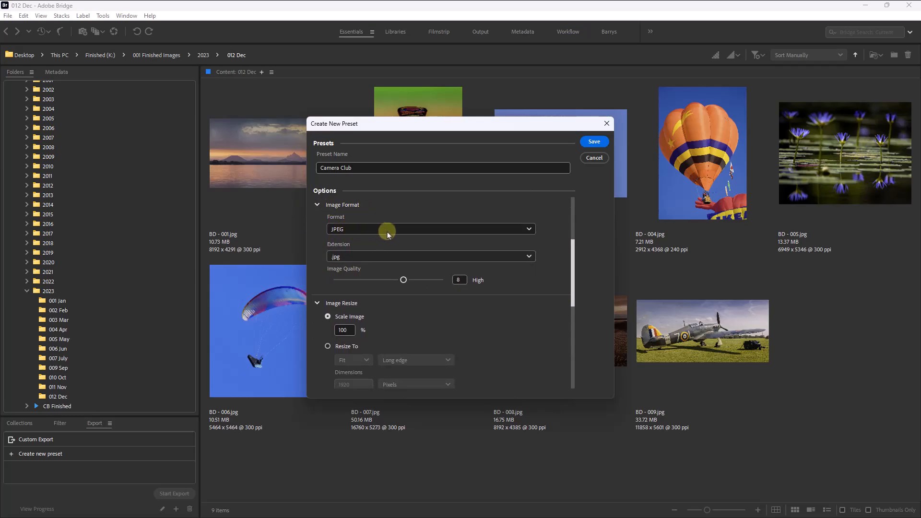
pyautogui.click(530, 229)
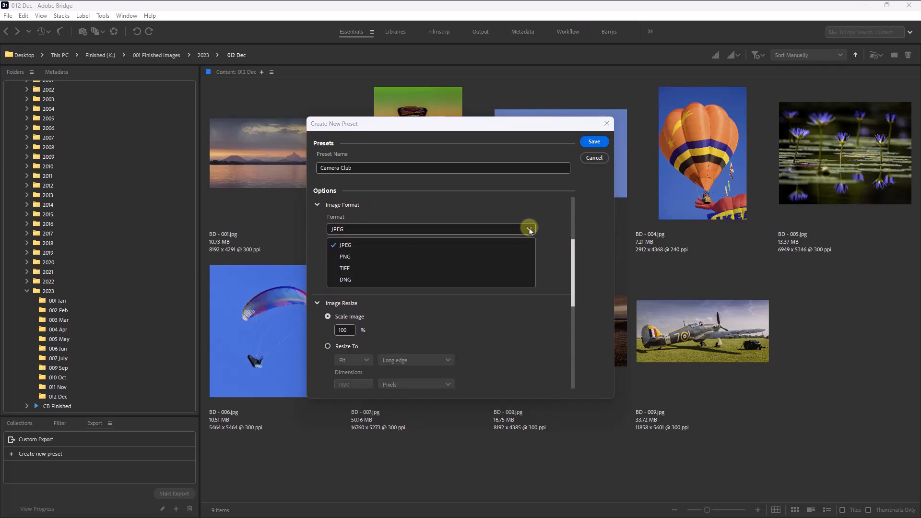
pyautogui.click(530, 229)
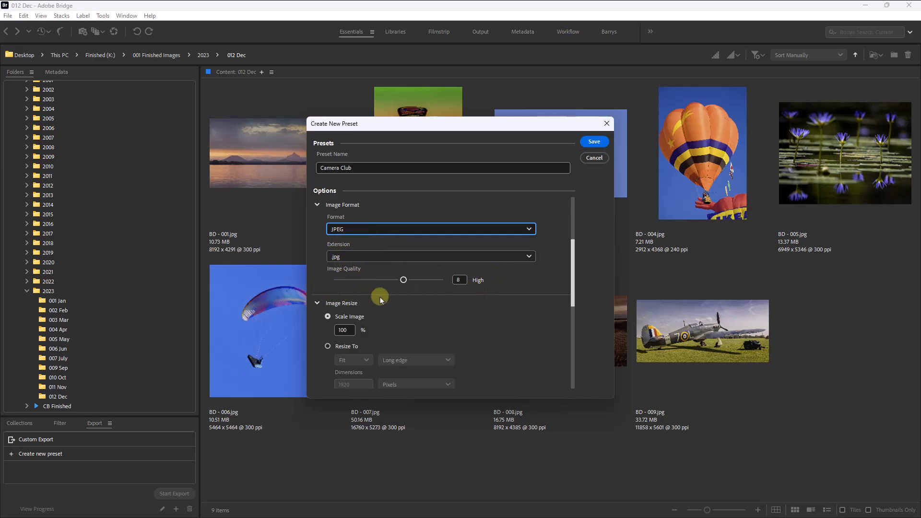
pyautogui.moveTo(403, 283); pyautogui.dragTo(477, 288)
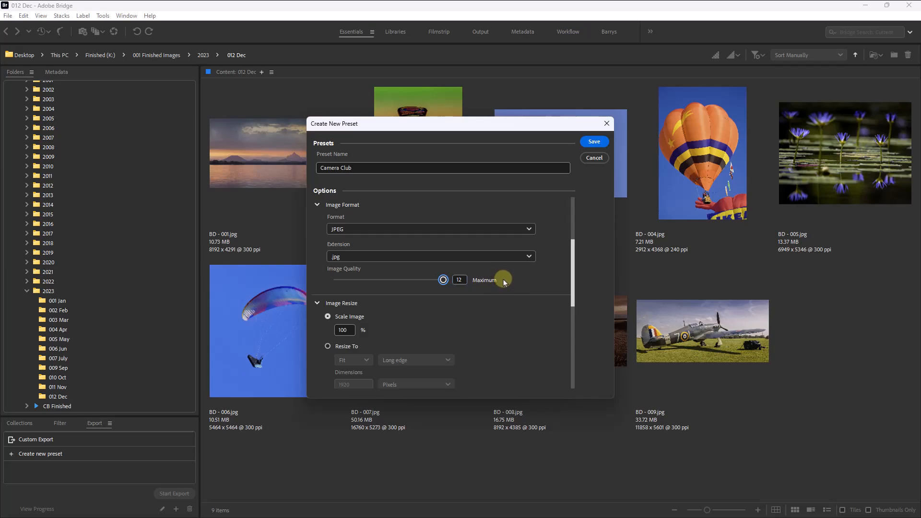
# Set the preset to resize images to fit a width and height of 1920 x 1080 pixels, and save the preset.
pyautogui.moveTo(571, 255); pyautogui.dragTo(572, 290)
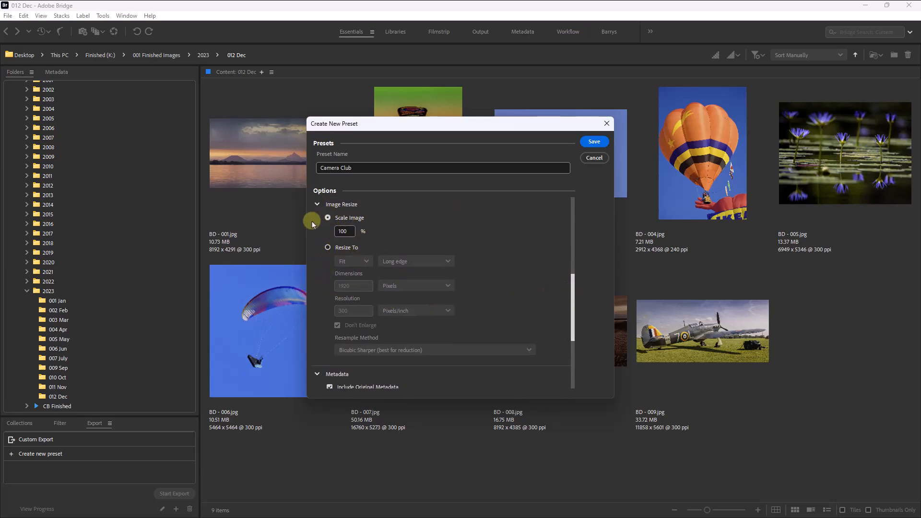
pyautogui.click(328, 248)
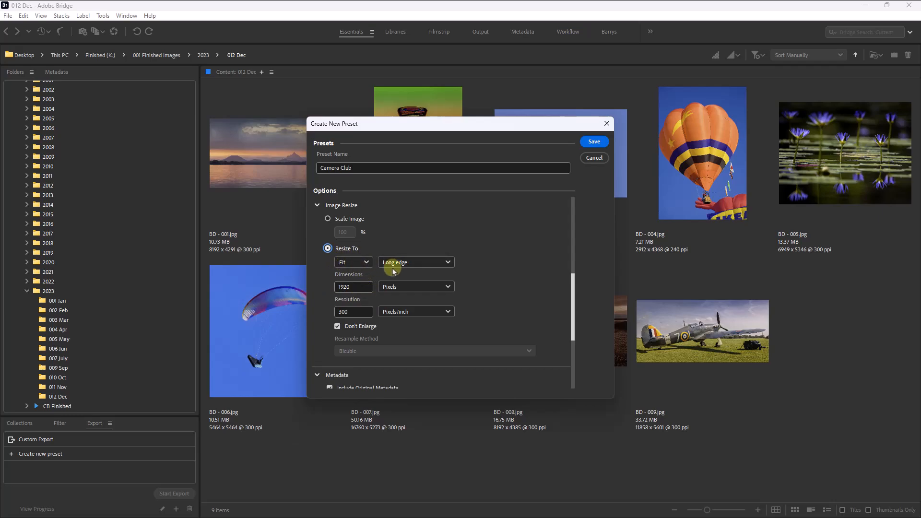
pyautogui.click(447, 264)
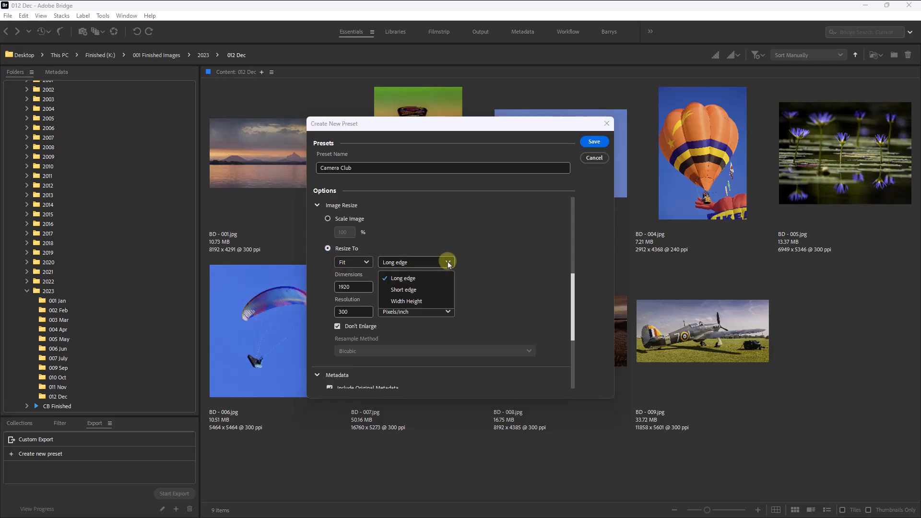
pyautogui.click(408, 302)
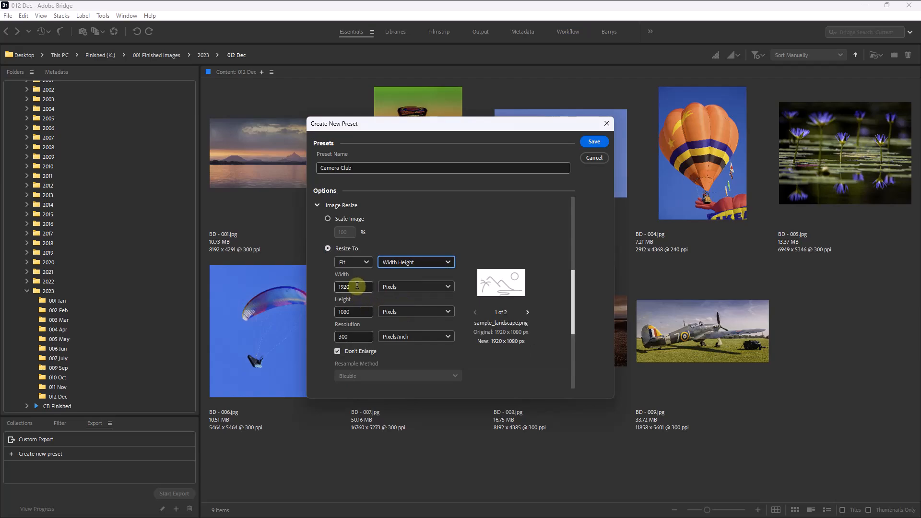
pyautogui.moveTo(356, 287); pyautogui.dragTo(332, 287)
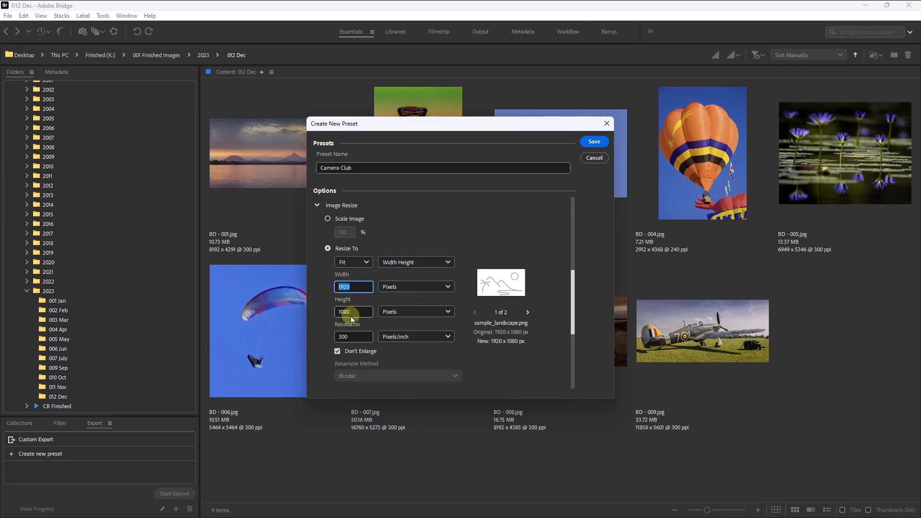
pyautogui.click(573, 307)
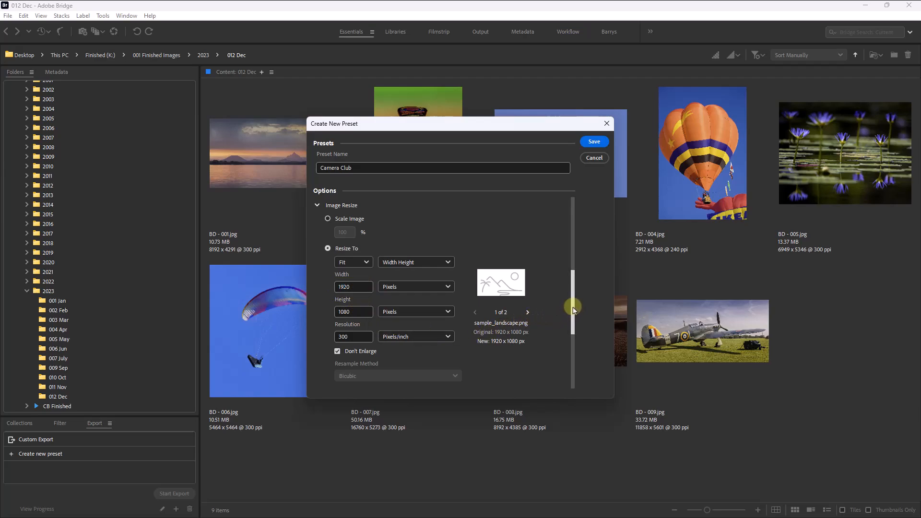
pyautogui.moveTo(572, 307); pyautogui.dragTo(575, 359)
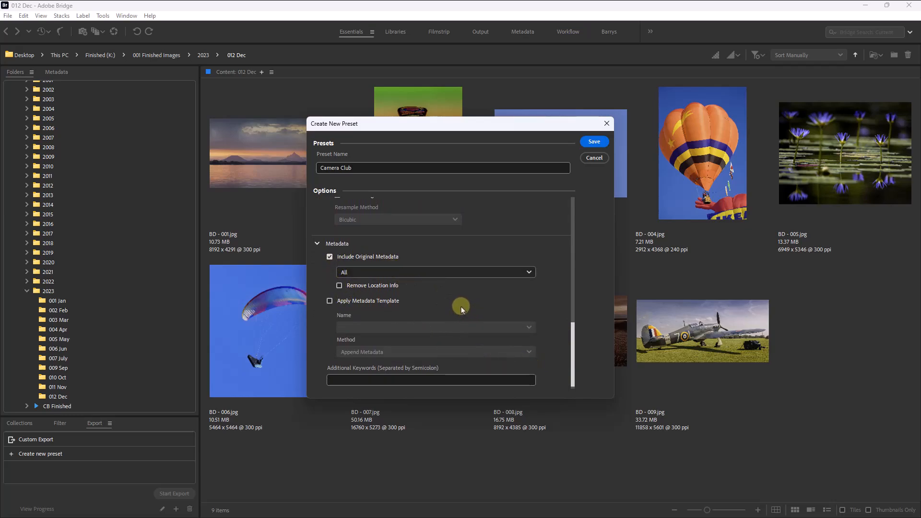
pyautogui.click(594, 141)
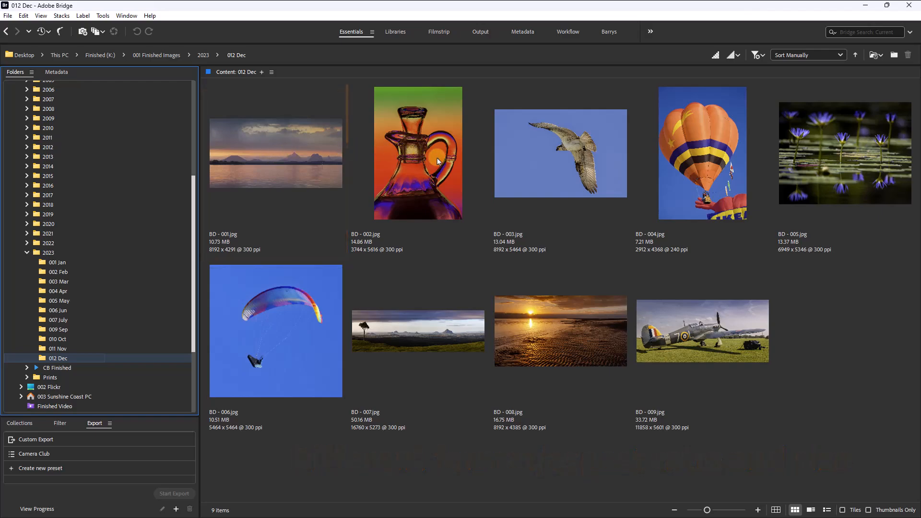
# Examine the images in the 012 Dec folder one by one, comparing their orientation, aspect ratio and pixel dimensions.
pyautogui.click(419, 160)
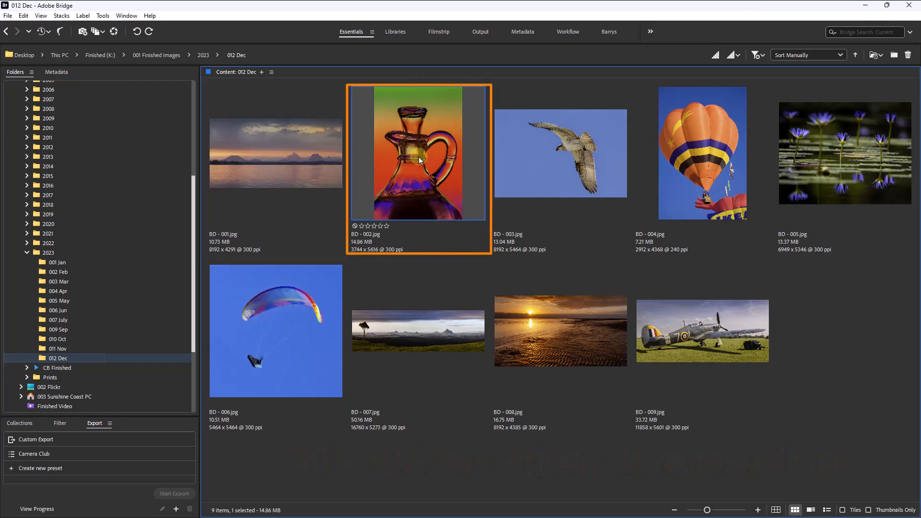
pyautogui.click(554, 160)
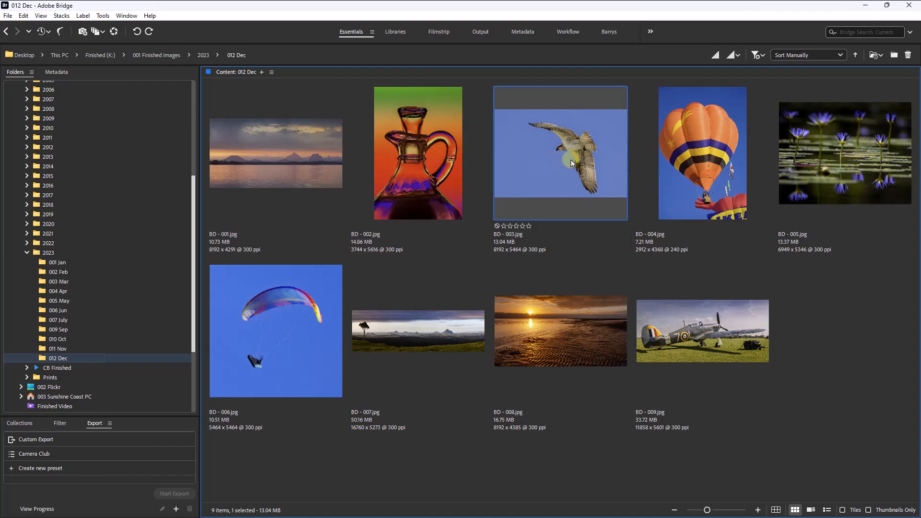
pyautogui.click(699, 154)
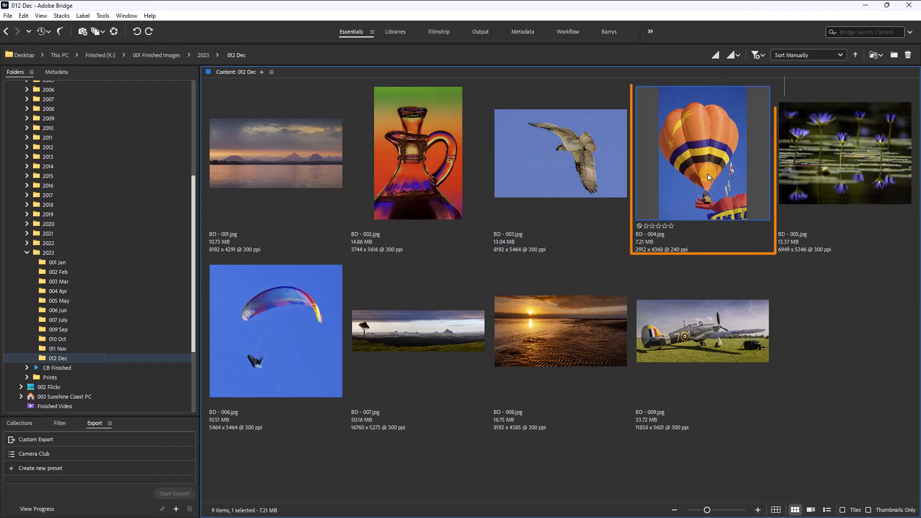
pyautogui.click(850, 154)
pyautogui.press('Right')
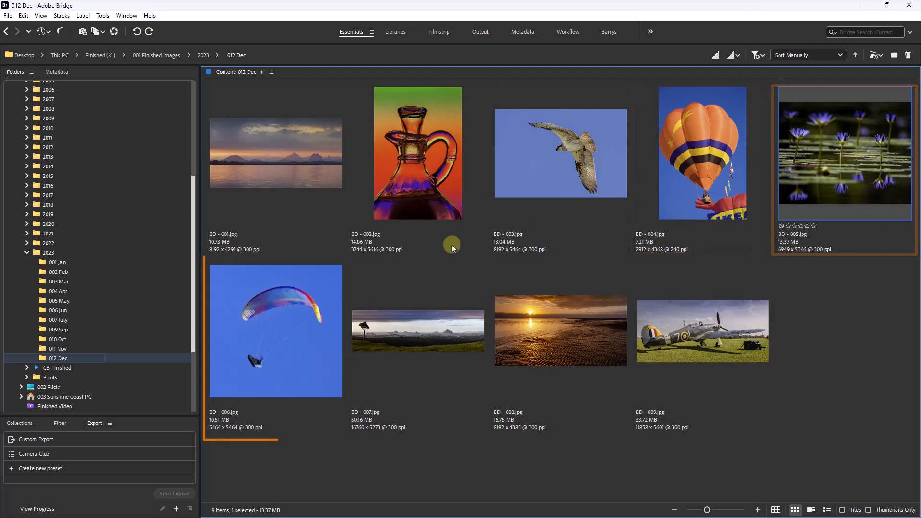
pyautogui.click(411, 330)
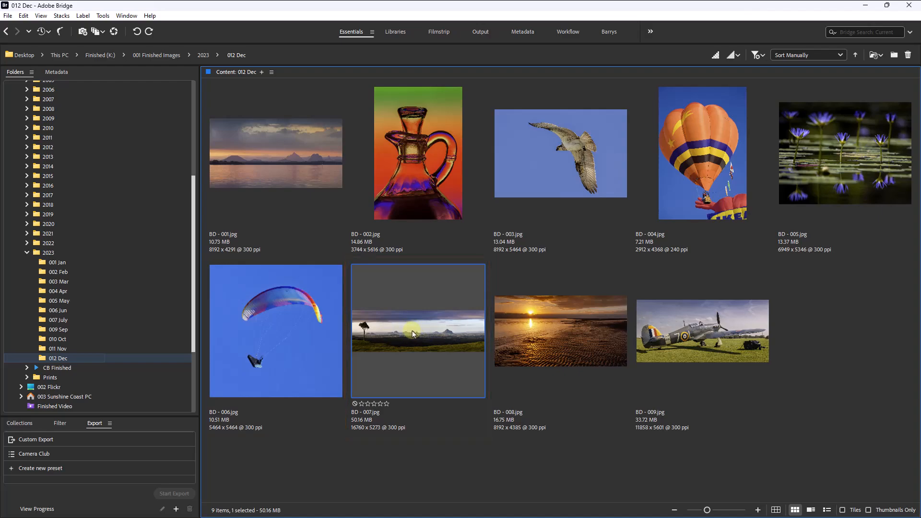
pyautogui.click(540, 331)
# Queue BD - 009.jpg, followed by BD - 006.jpg, BD - 007.jpg and BD - 008.jpg together, for export with the Camera Club preset.
pyautogui.click(680, 335)
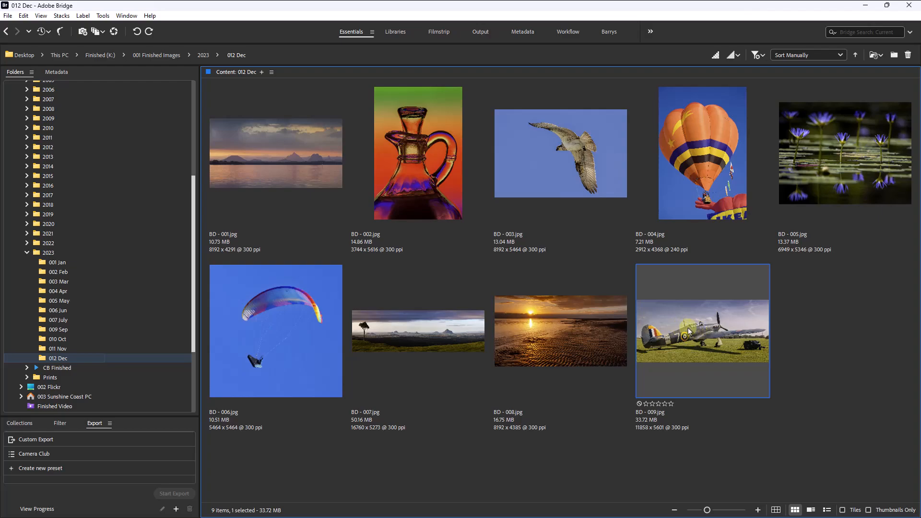
pyautogui.moveTo(696, 334); pyautogui.dragTo(126, 453)
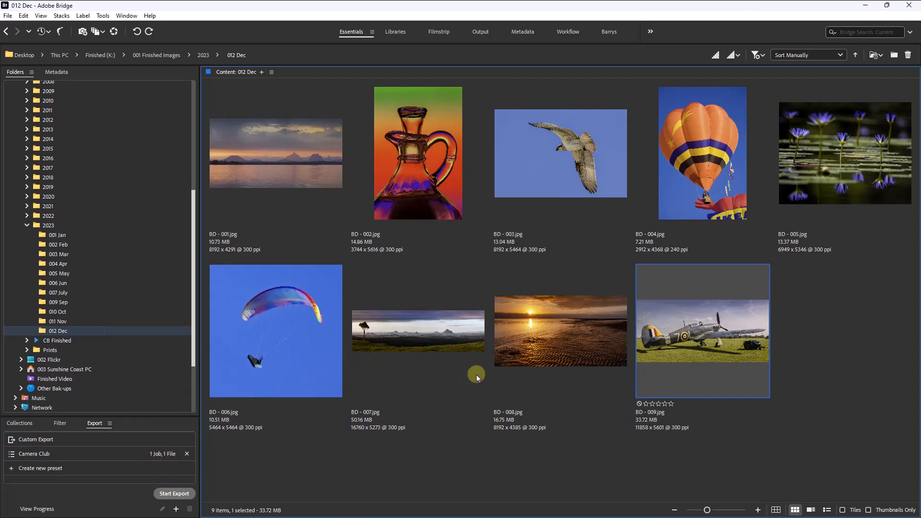
pyautogui.click(534, 325)
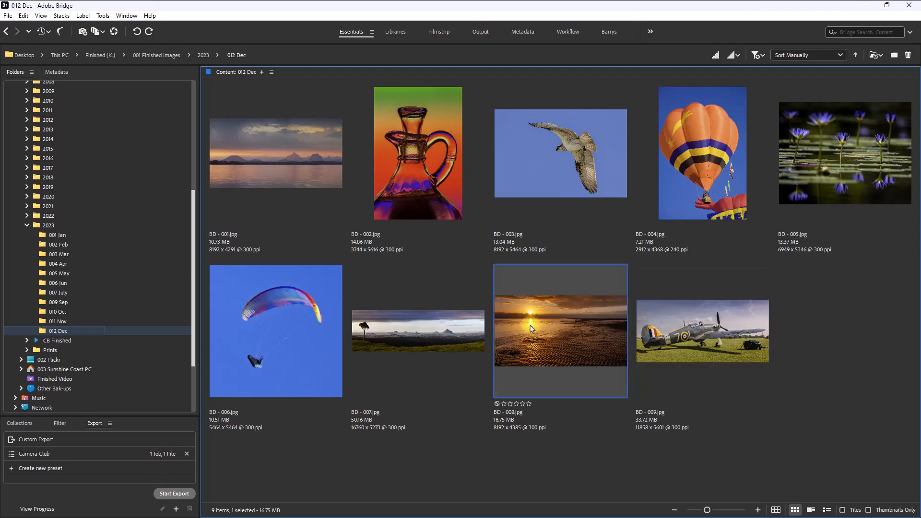
pyautogui.keyDown('ctrl'); pyautogui.click(435, 321); pyautogui.keyUp('ctrl')
pyautogui.keyDown('ctrl'); pyautogui.click(291, 341); pyautogui.keyUp('ctrl')
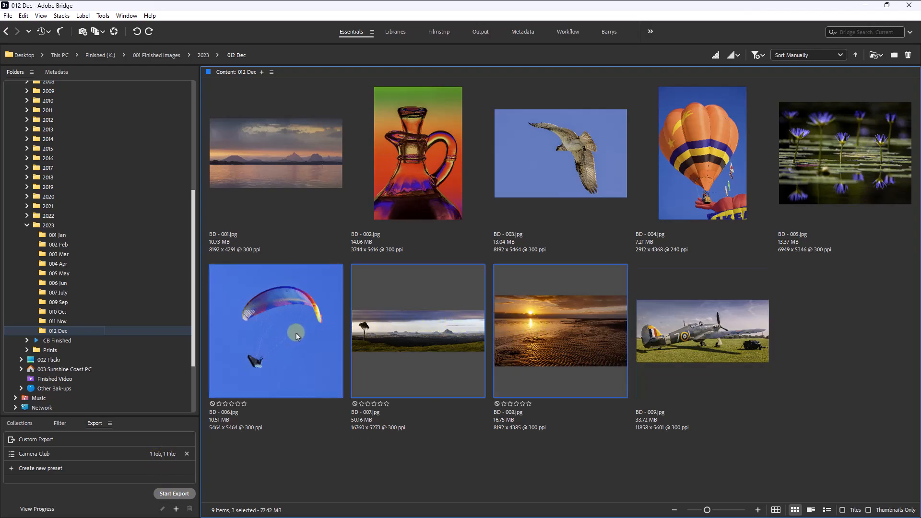
pyautogui.moveTo(296, 333); pyautogui.dragTo(103, 450)
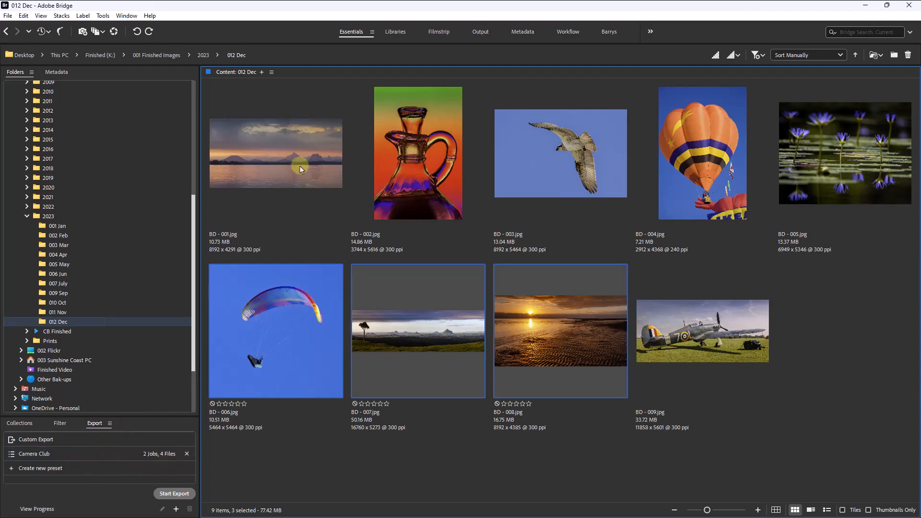
# Add BD - 001.jpg, followed by BD - 002.jpg through BD - 005.jpg as a group, to the Camera Club export queue.
pyautogui.moveTo(300, 166); pyautogui.dragTo(88, 457)
pyautogui.click(393, 174)
pyautogui.keyDown('shift'); pyautogui.click(820, 142); pyautogui.keyUp('shift')
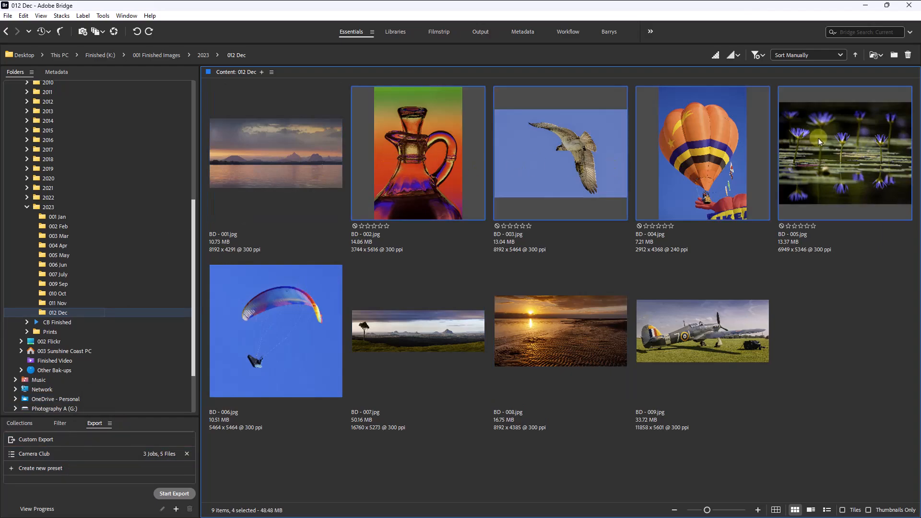
pyautogui.moveTo(407, 142); pyautogui.dragTo(113, 452)
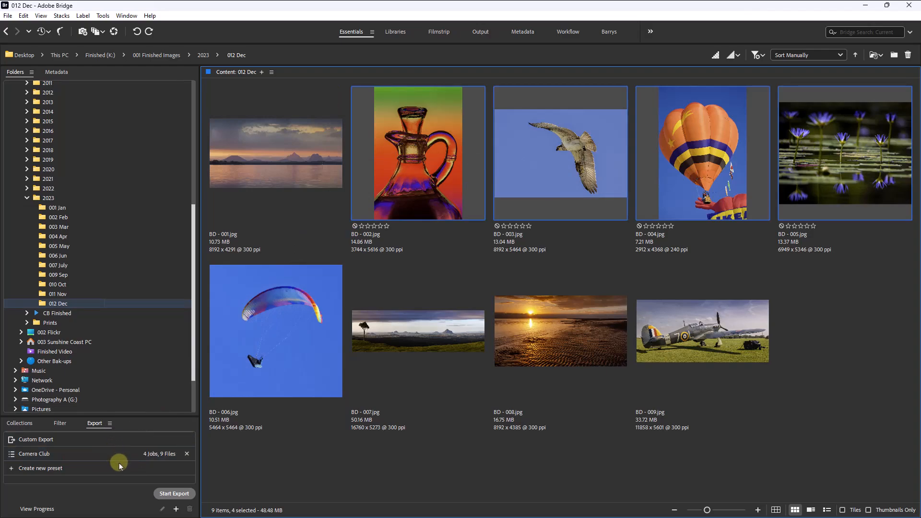
# Run the export of all queued Camera Club jobs and dismiss the export progress report once they are complete.
pyautogui.click(172, 494)
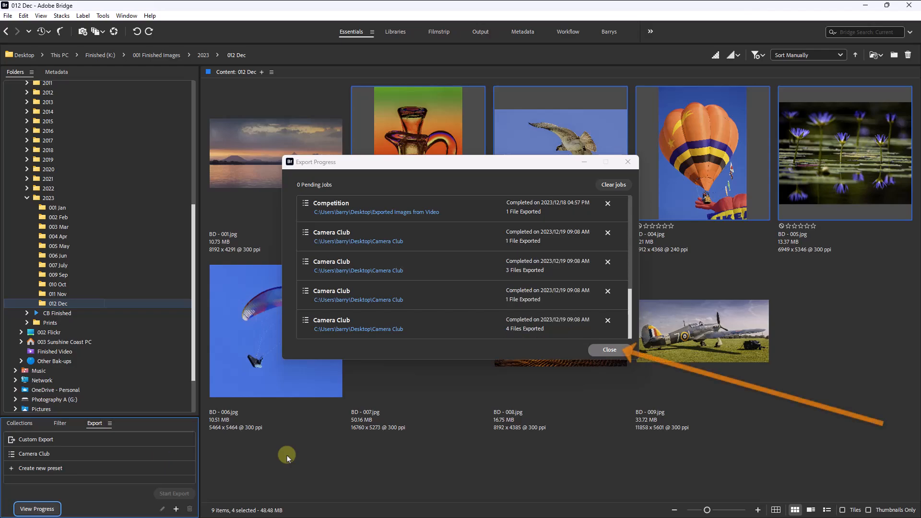
pyautogui.click(608, 350)
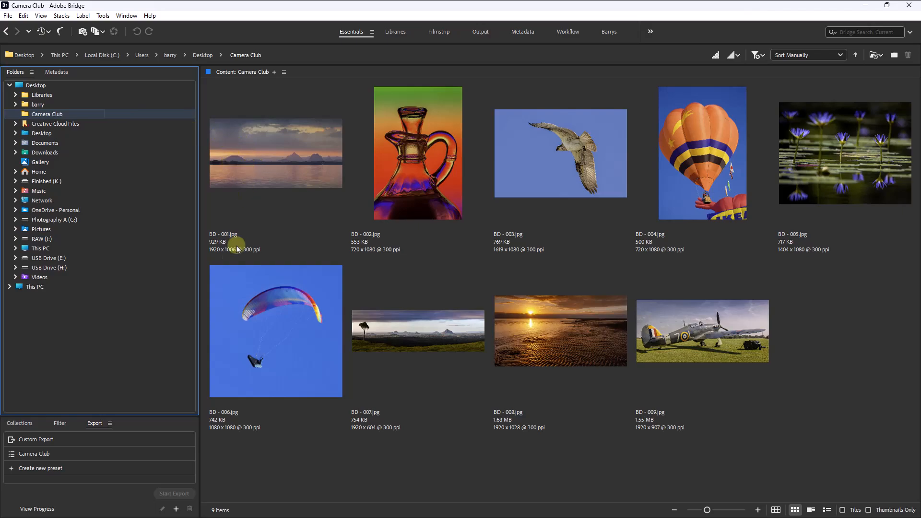
# Open the Camera Club preset for editing, review its saving, format, resize and metadata options, and leave without saving.
pyautogui.doubleClick(47, 454)
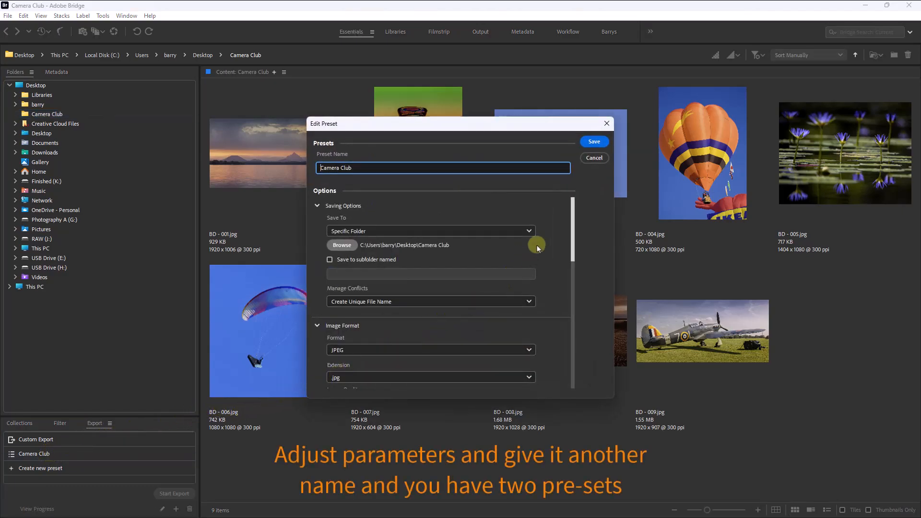
pyautogui.moveTo(572, 205); pyautogui.dragTo(580, 304)
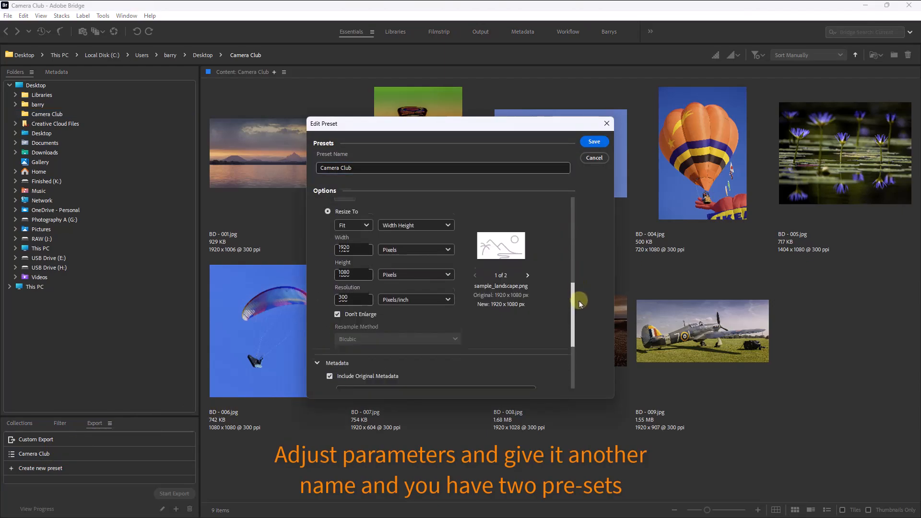
pyautogui.scroll(-3, 580, 303)
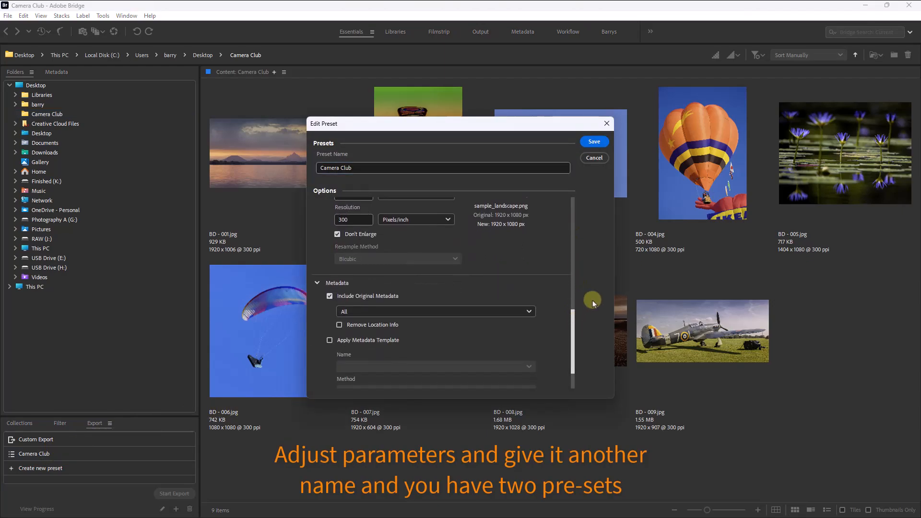
pyautogui.click(593, 158)
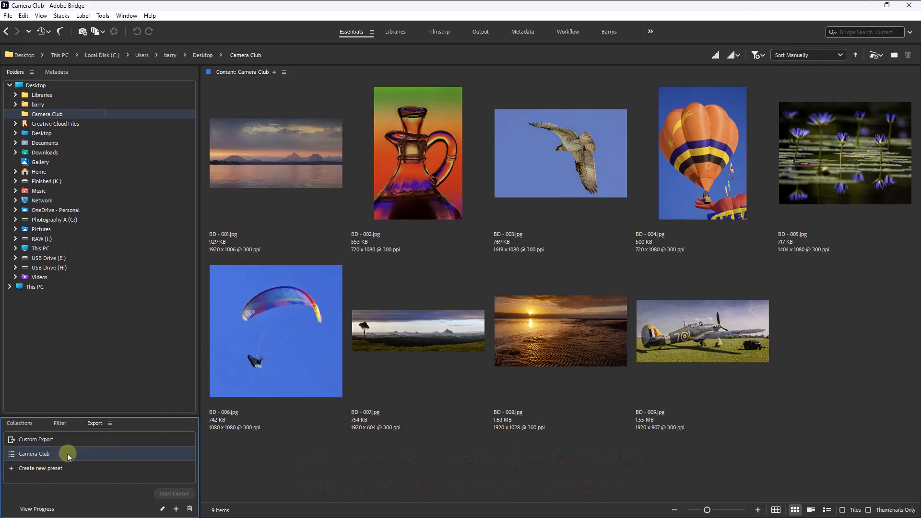
# Delete the Camera Club export preset.
pyautogui.click(190, 510)
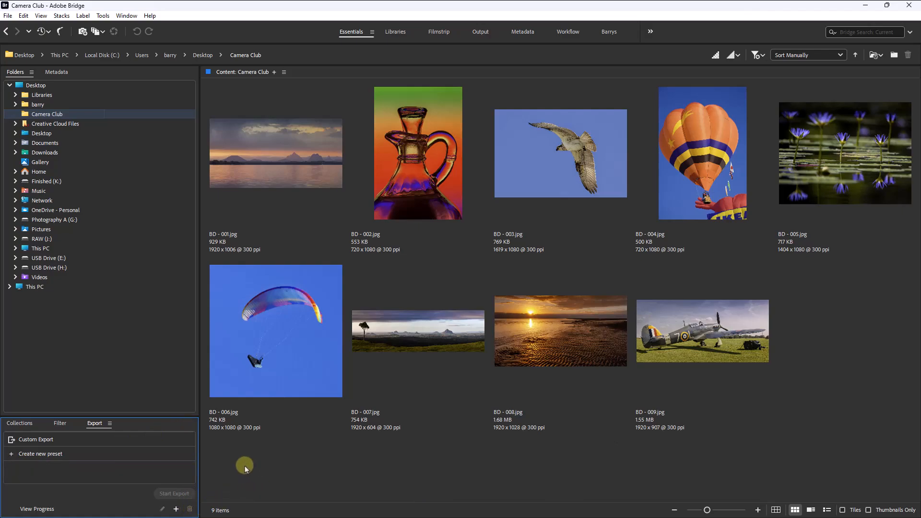